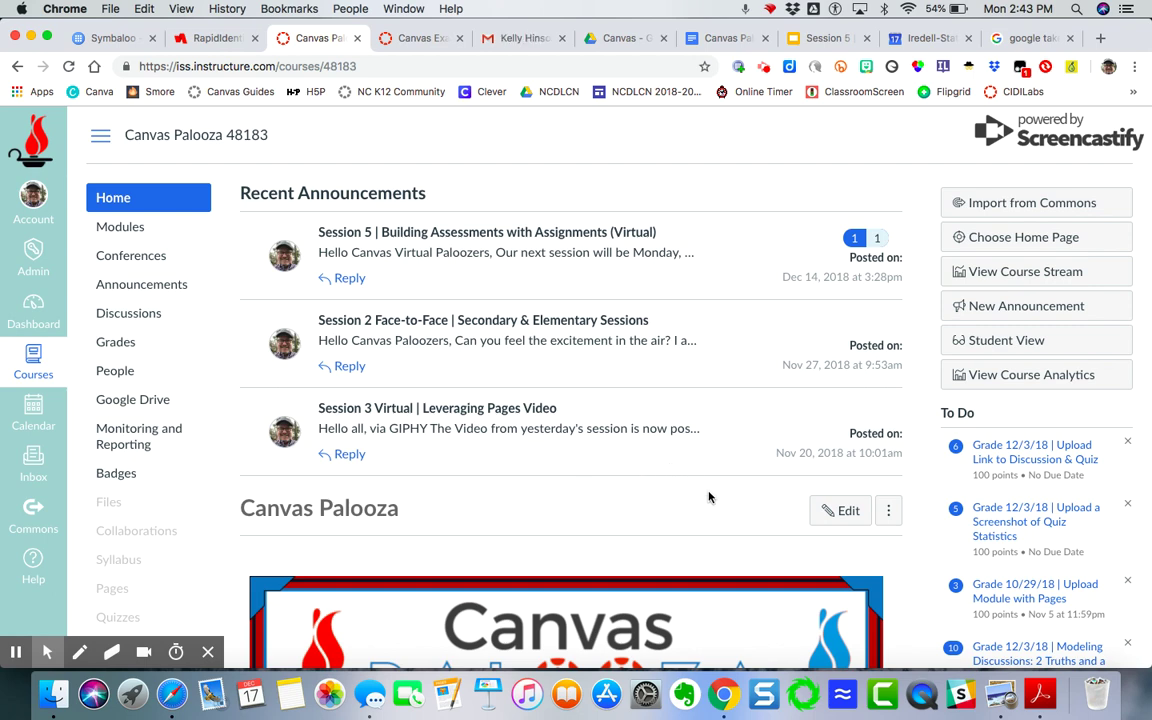
# Step: Create a content export of type Course for the Canvas Palooza course from its settings
pyautogui.scroll(-1, 711, 490)
pyautogui.scroll(-3, 689, 478)
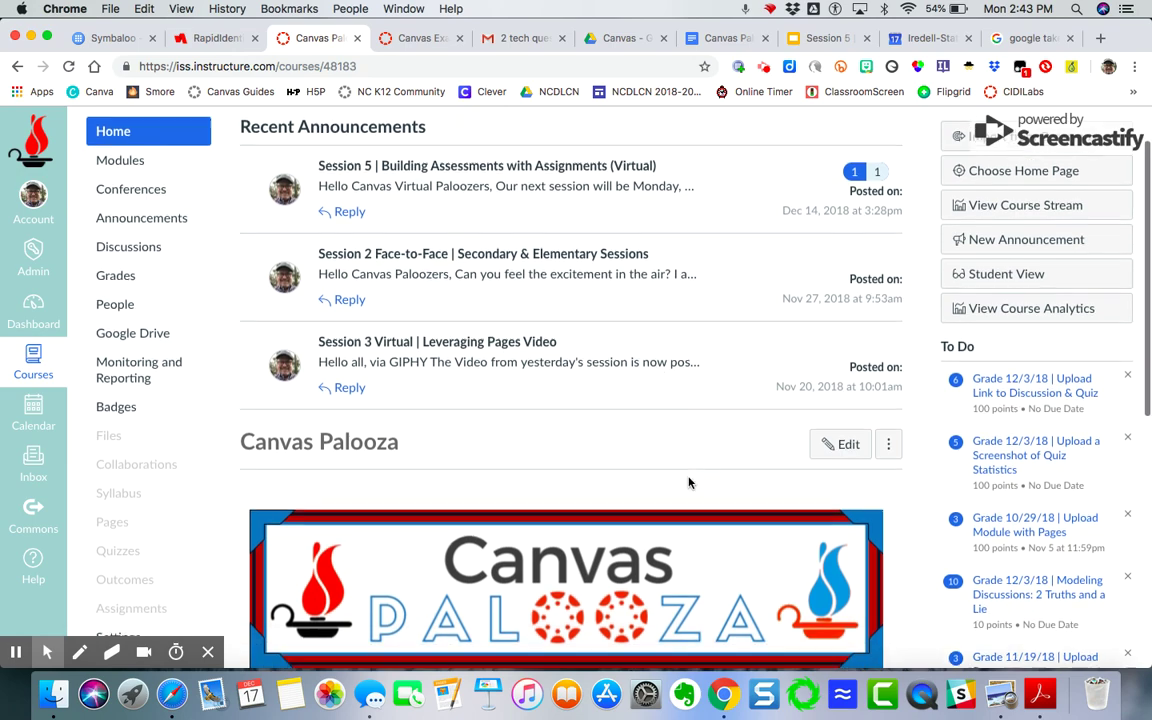
pyautogui.scroll(-7, 232, 357)
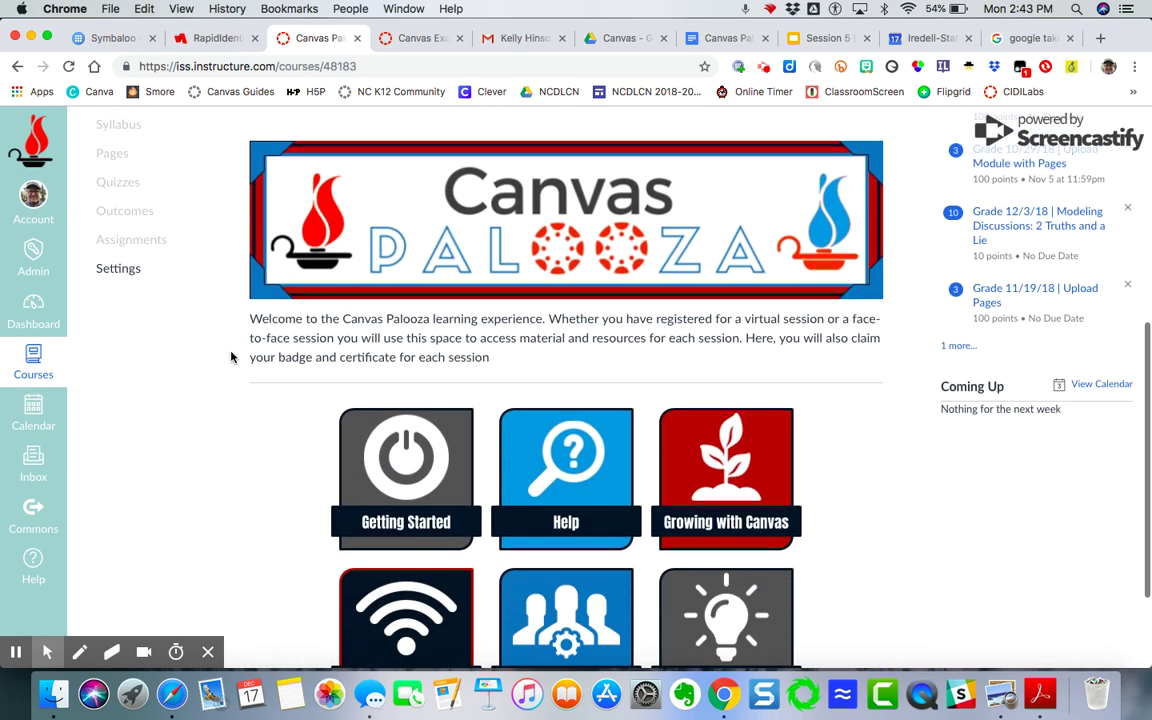
pyautogui.scroll(3, 232, 357)
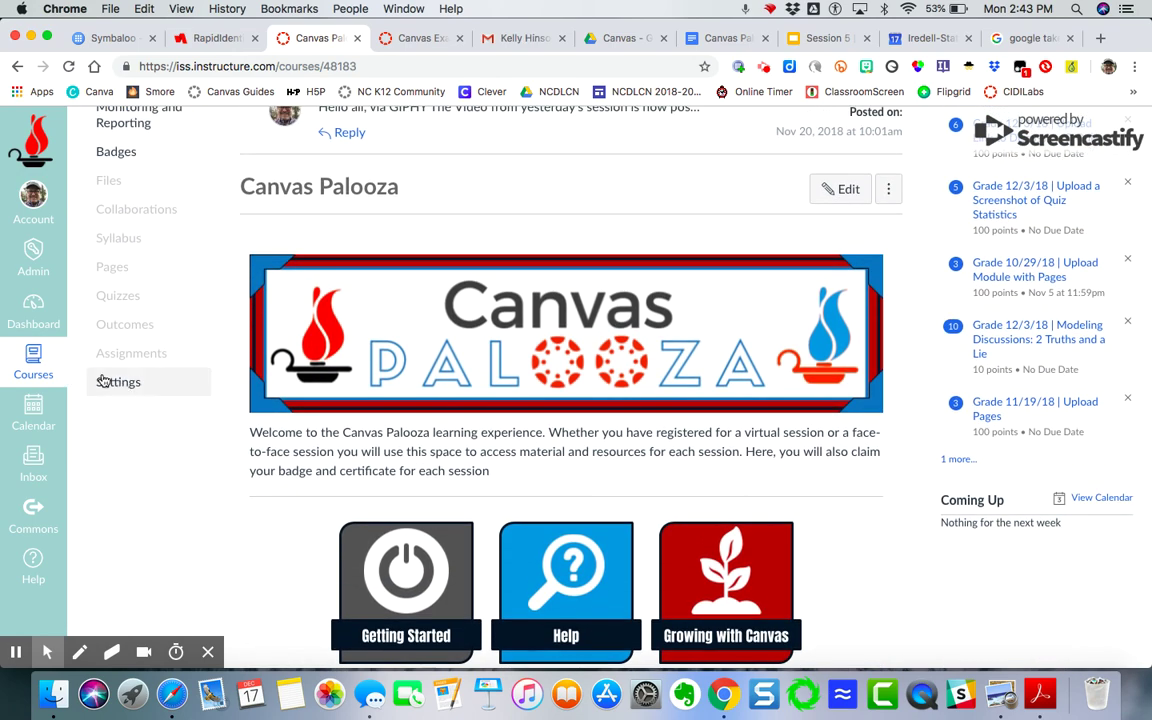
pyautogui.click(118, 384)
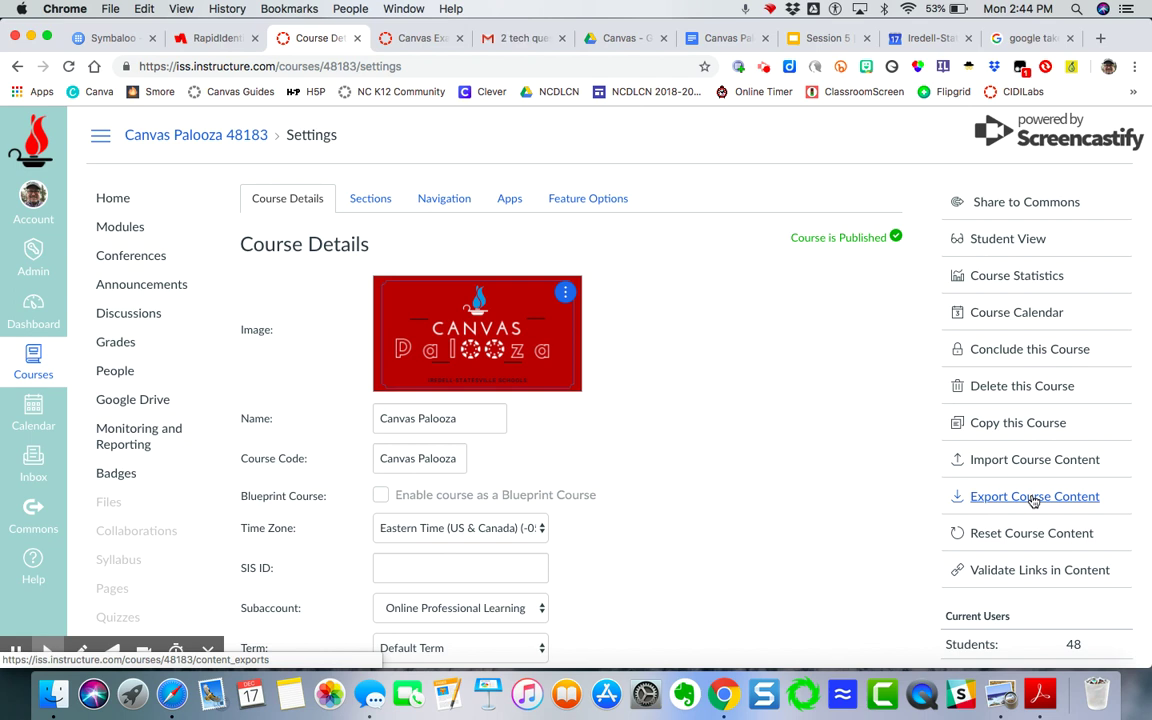
pyautogui.click(1034, 497)
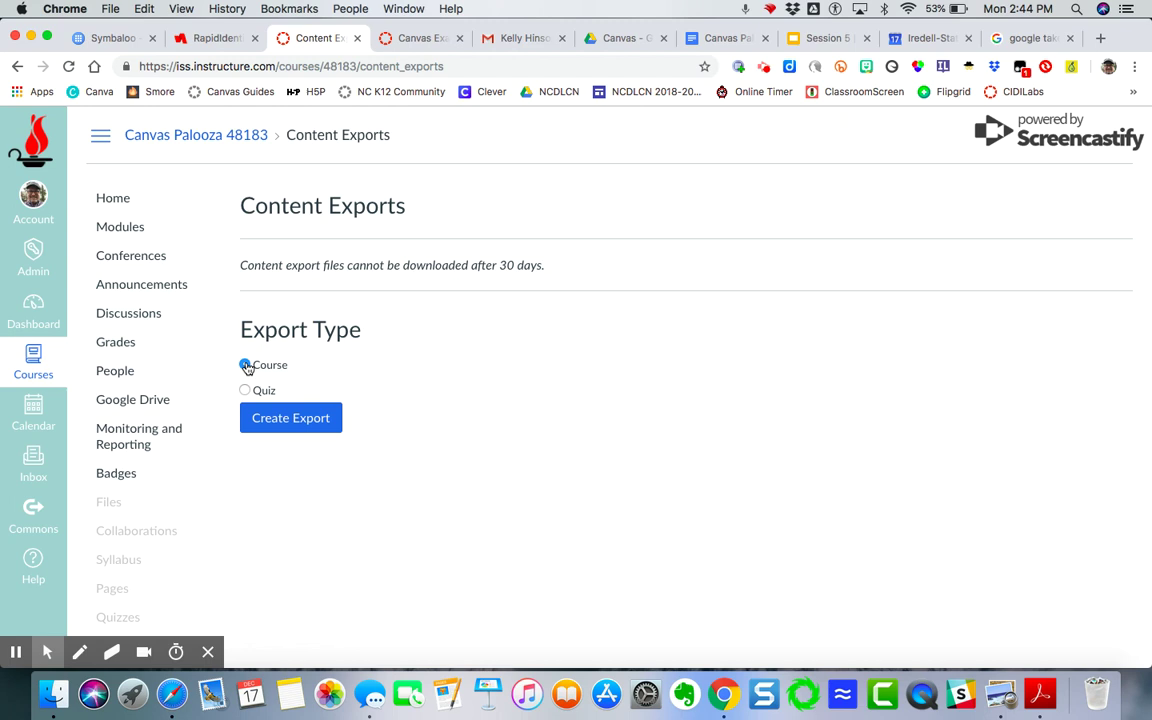
pyautogui.click(305, 419)
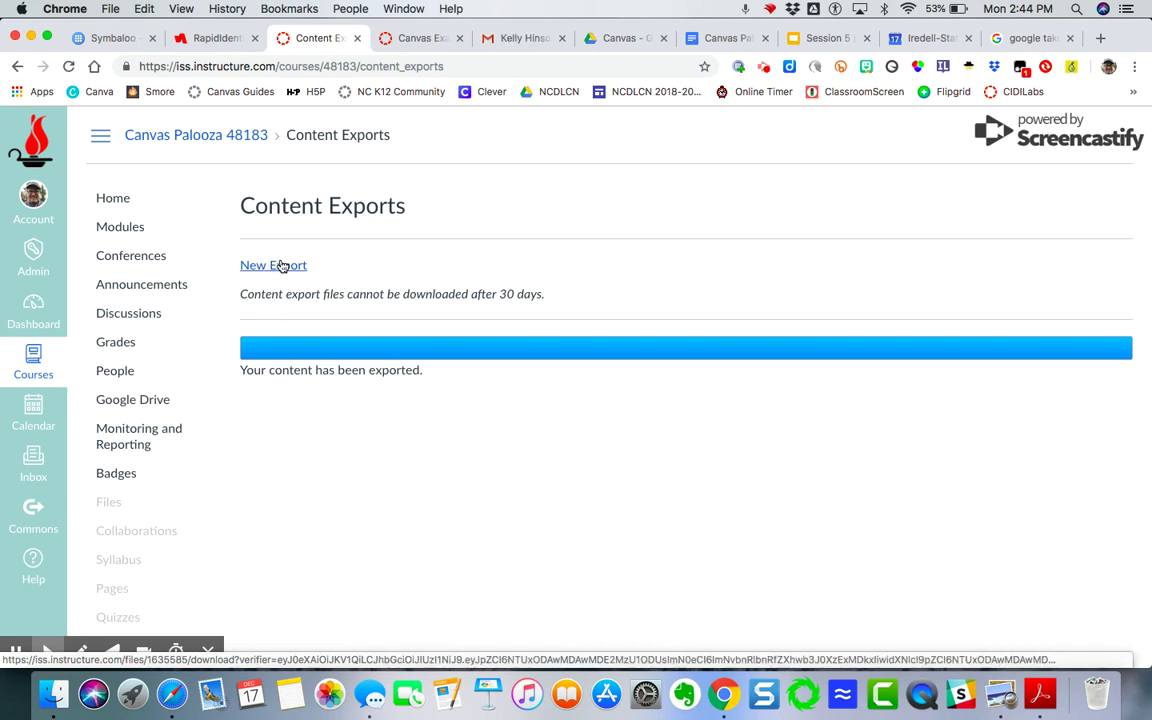
# Step: Download the new course export file and show it in the Downloads folder in Finder
pyautogui.click(281, 266)
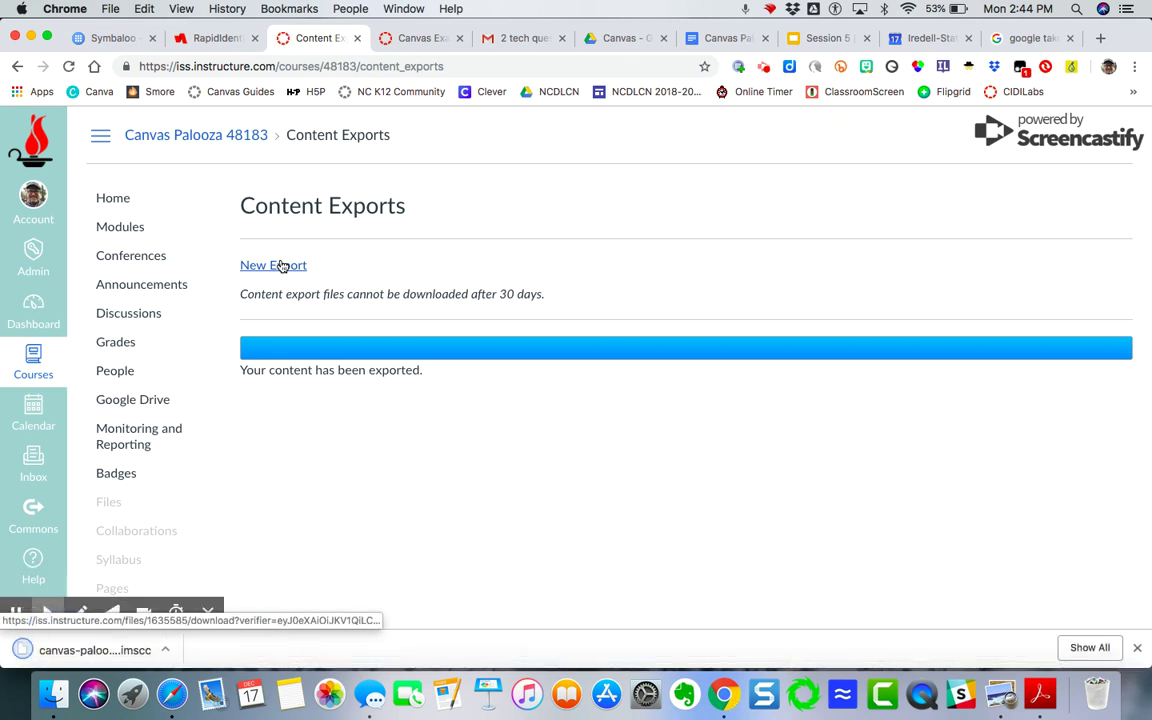
pyautogui.click(166, 652)
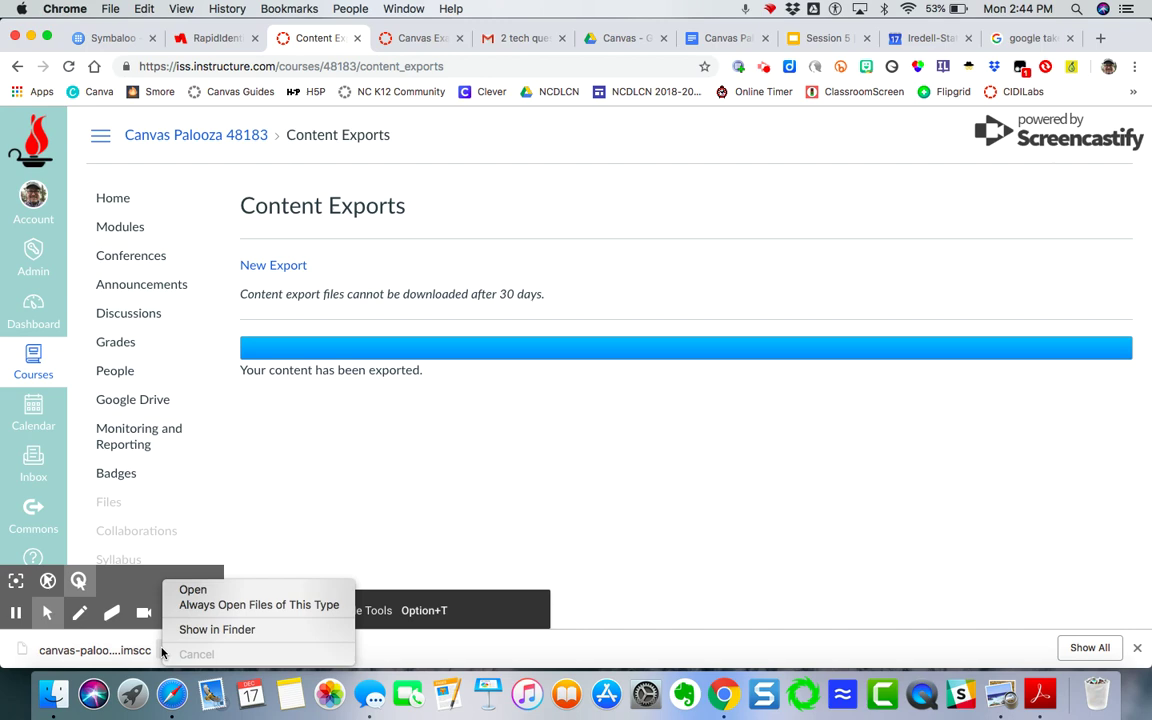
pyautogui.click(219, 629)
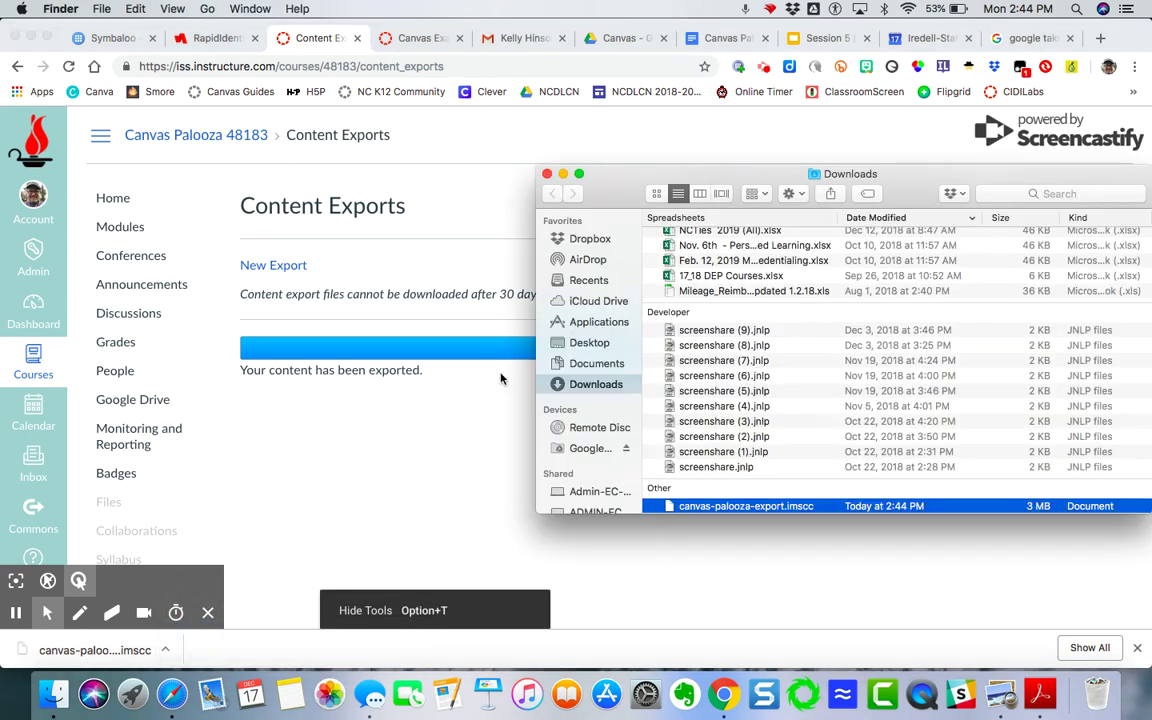
pyautogui.scroll(-2, 790, 455)
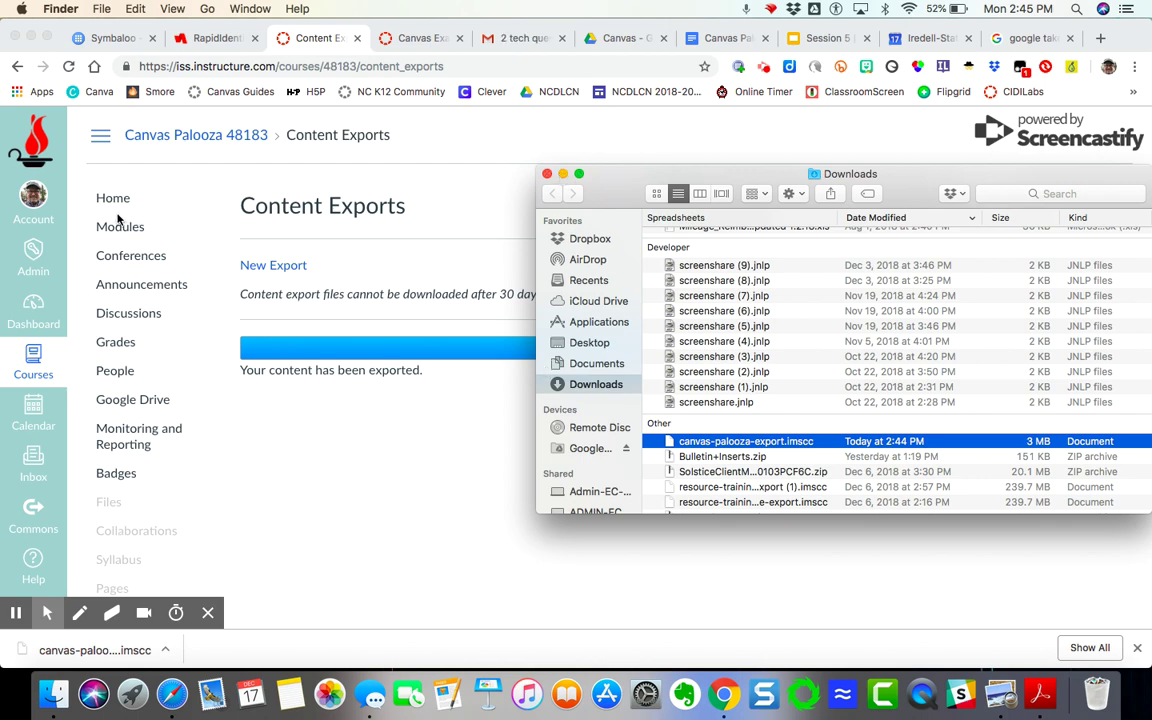
# Step: Return to Canvas in Chrome and open the personal sandbox course from the dashboard
pyautogui.click(33, 312)
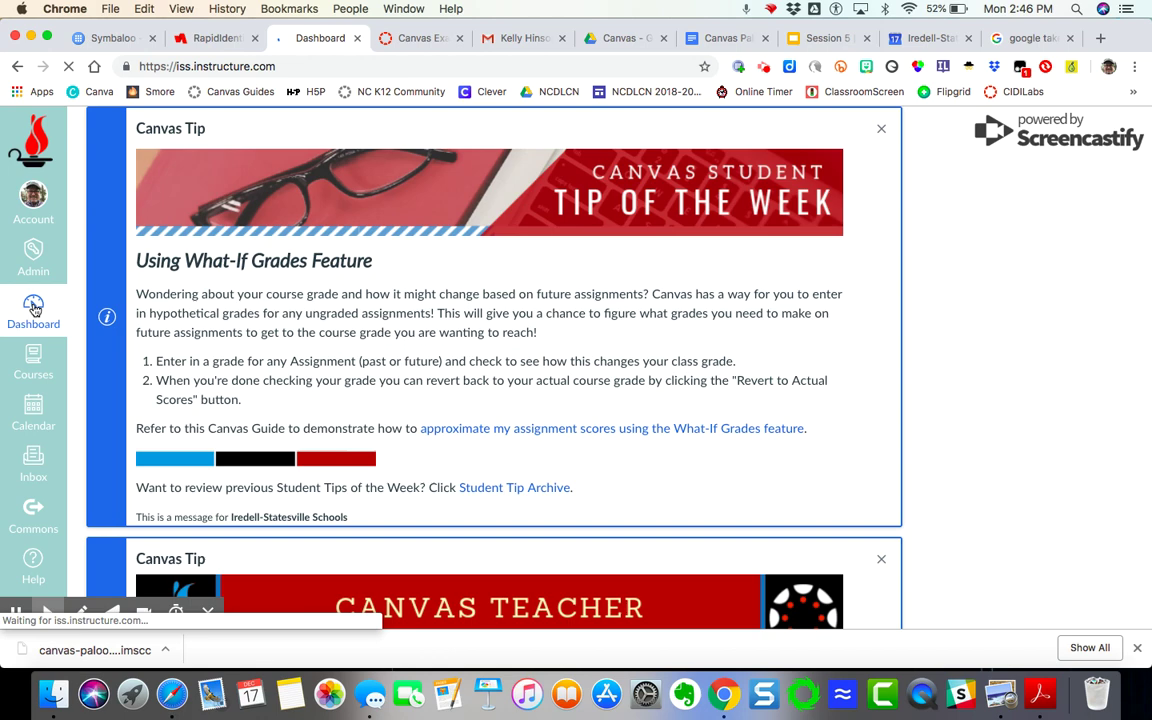
pyautogui.scroll(-1, 246, 375)
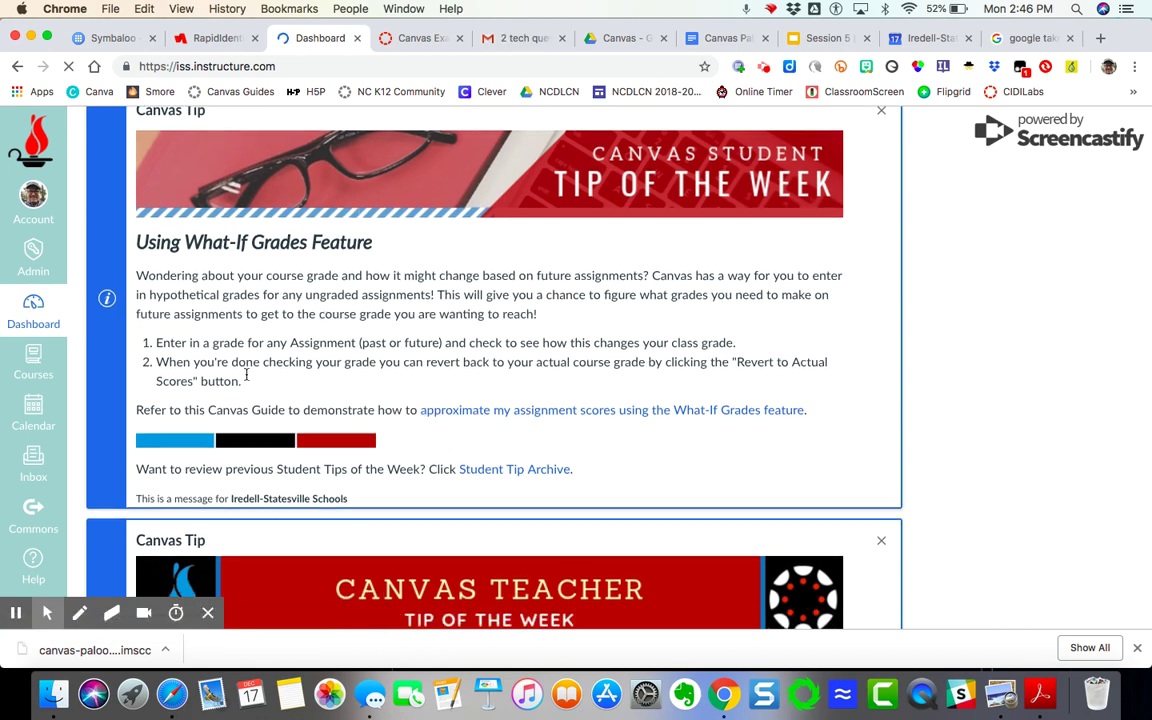
pyautogui.scroll(-5, 246, 375)
pyautogui.scroll(-10, 422, 504)
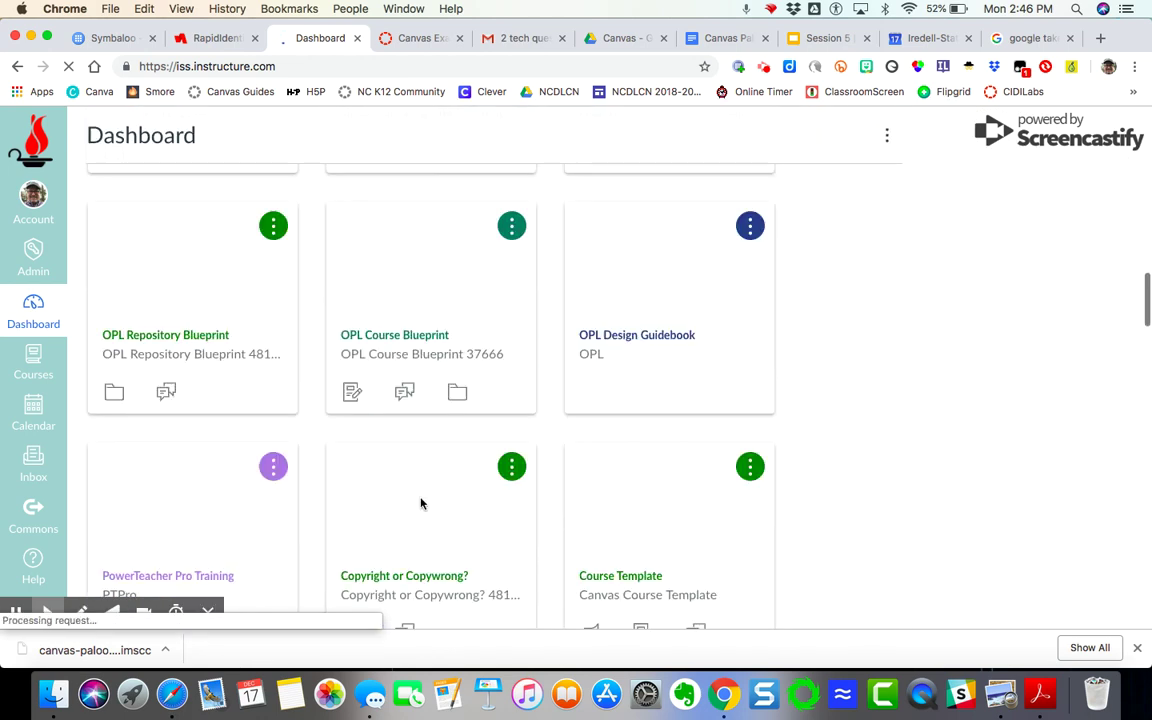
pyautogui.scroll(-2, 421, 504)
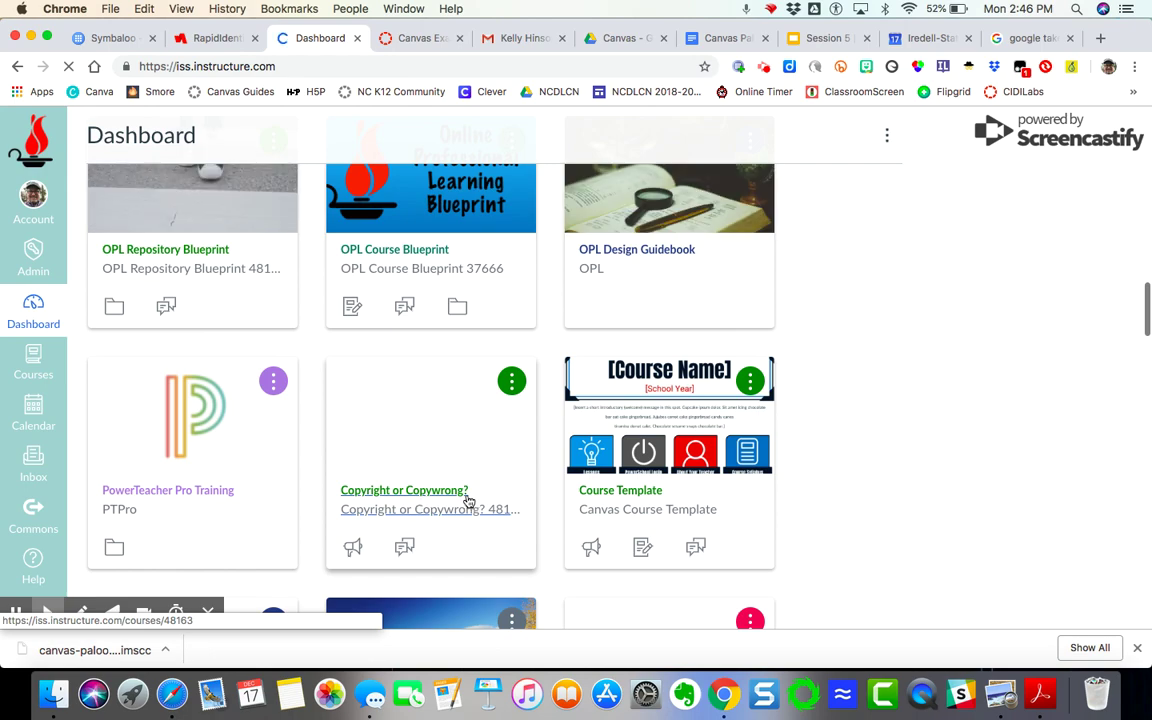
pyautogui.scroll(-4, 466, 505)
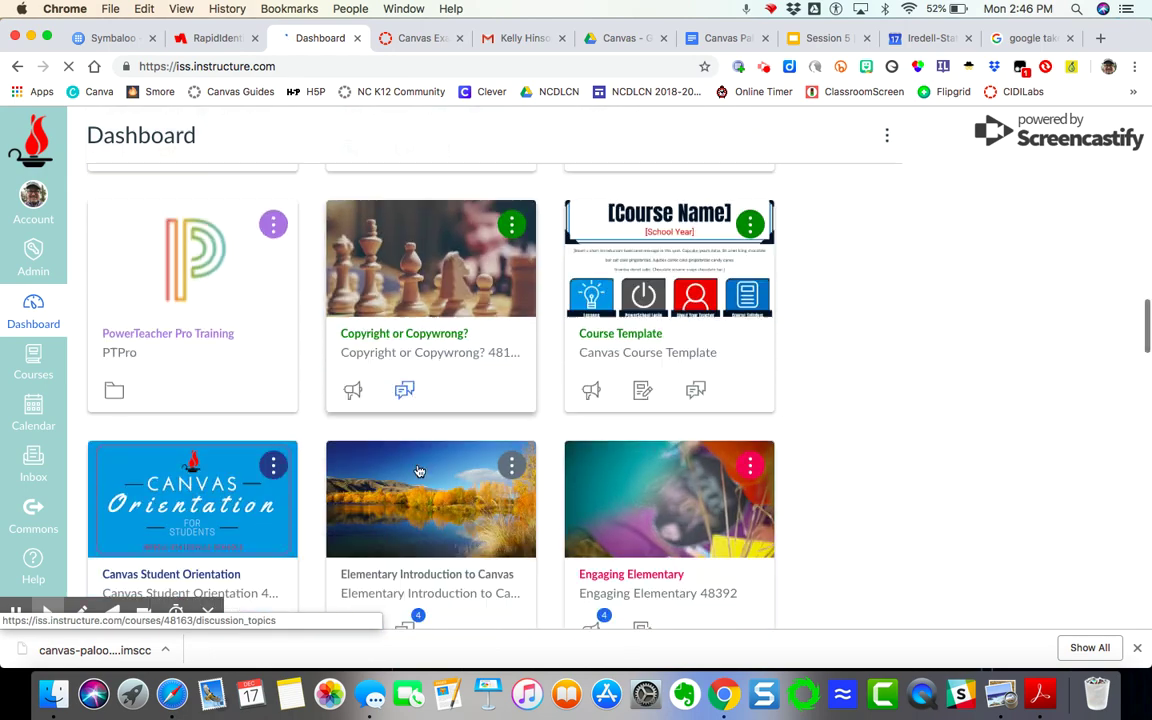
pyautogui.scroll(-8, 420, 471)
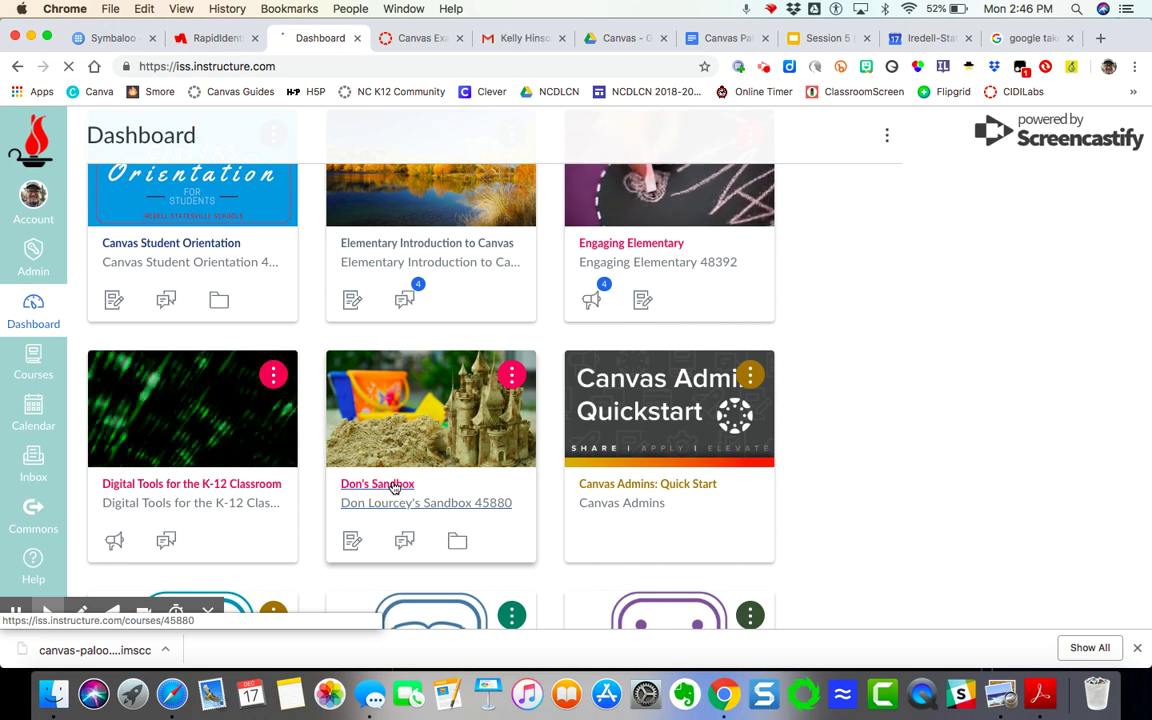
pyautogui.click(394, 486)
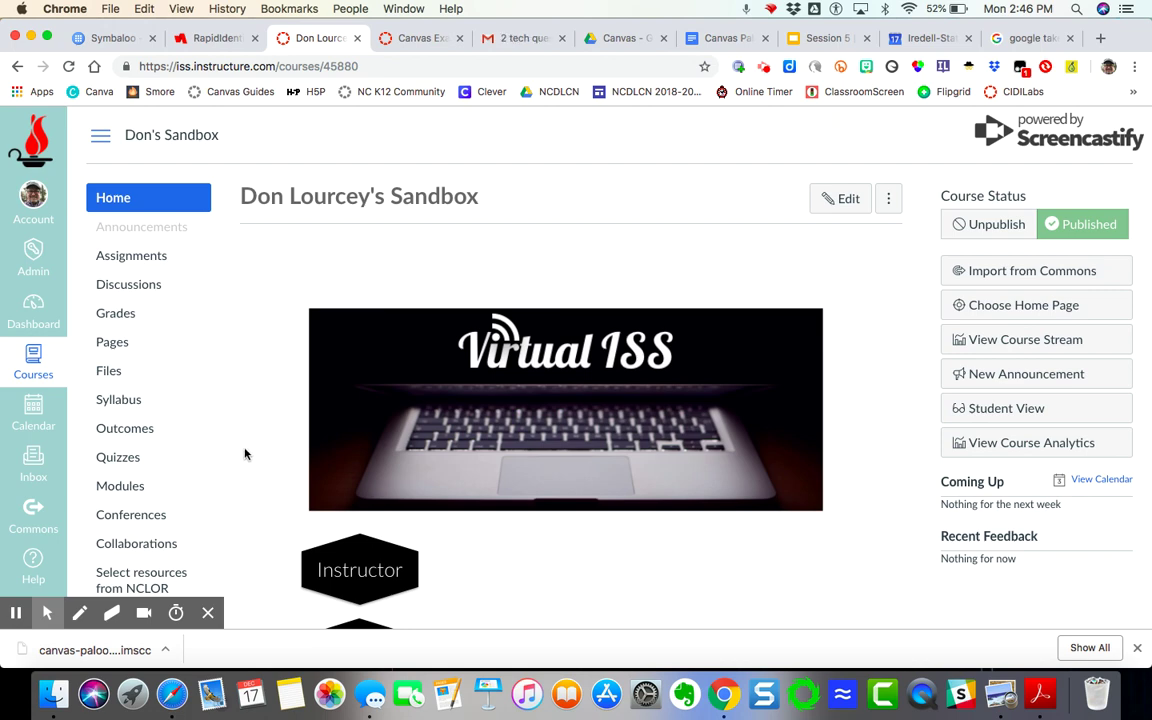
# Step: Open the course content import page from the sandbox course's settings
pyautogui.scroll(-1, 247, 470)
pyautogui.scroll(-7, 247, 490)
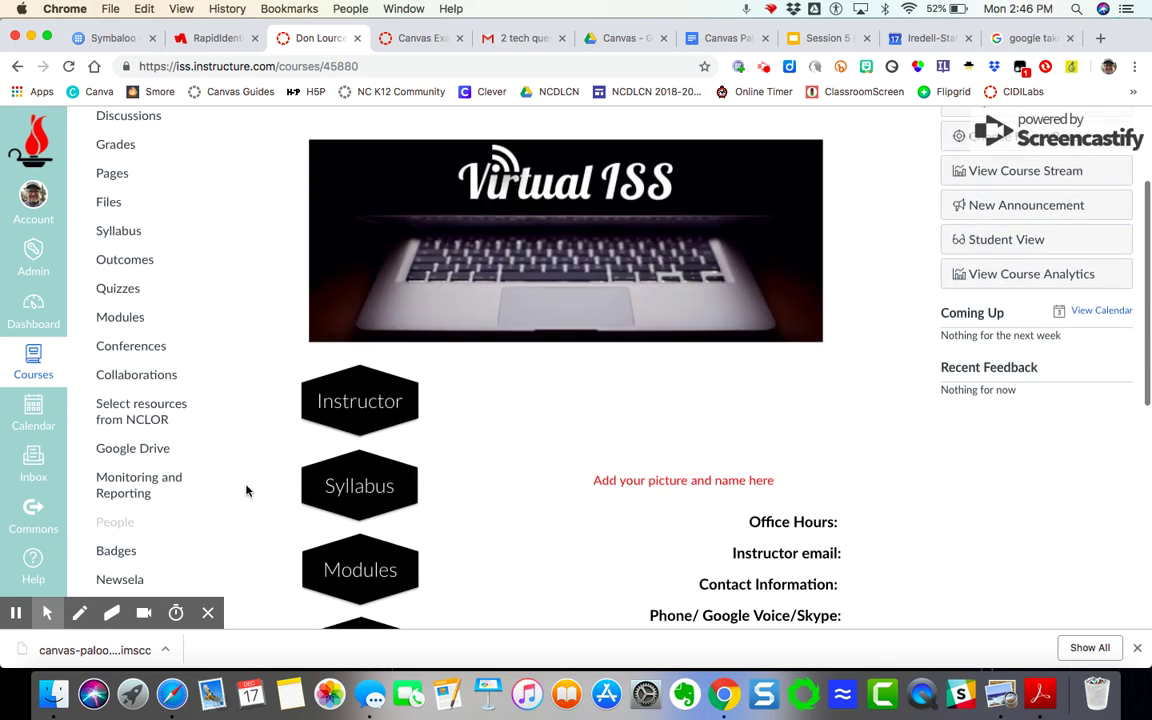
pyautogui.click(126, 433)
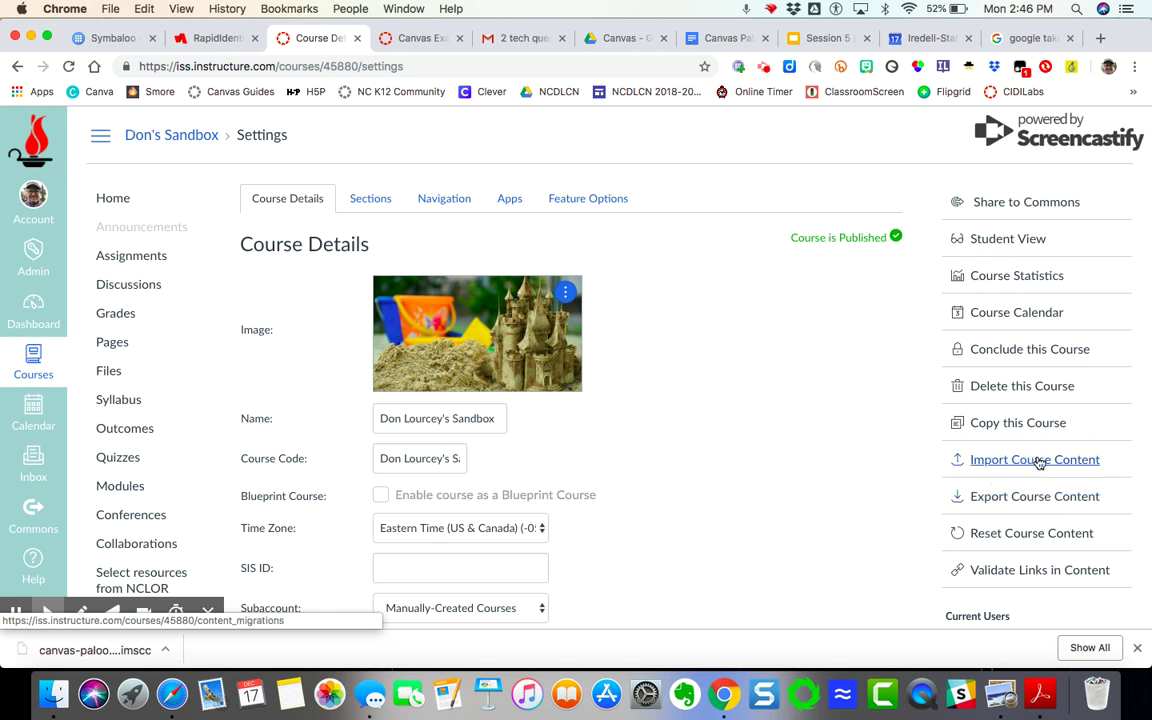
pyautogui.click(1040, 462)
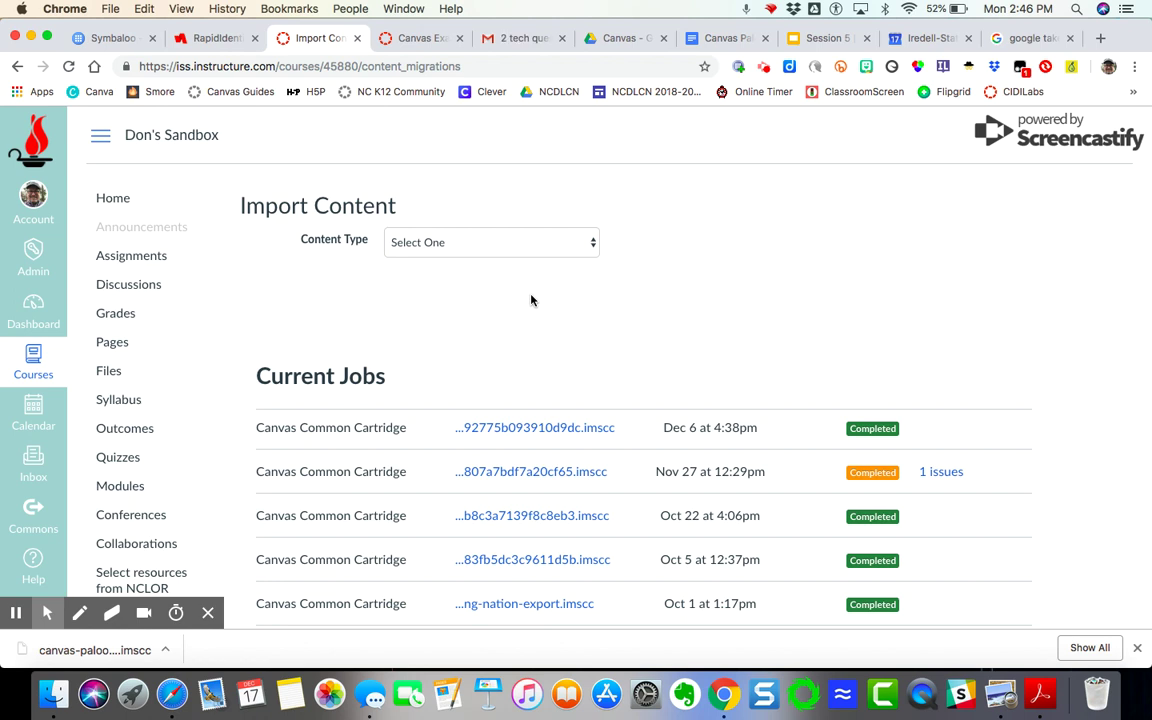
# Step: Set the import's content type to Common Cartridge 1.x Package and choose to import all content
pyautogui.click(593, 245)
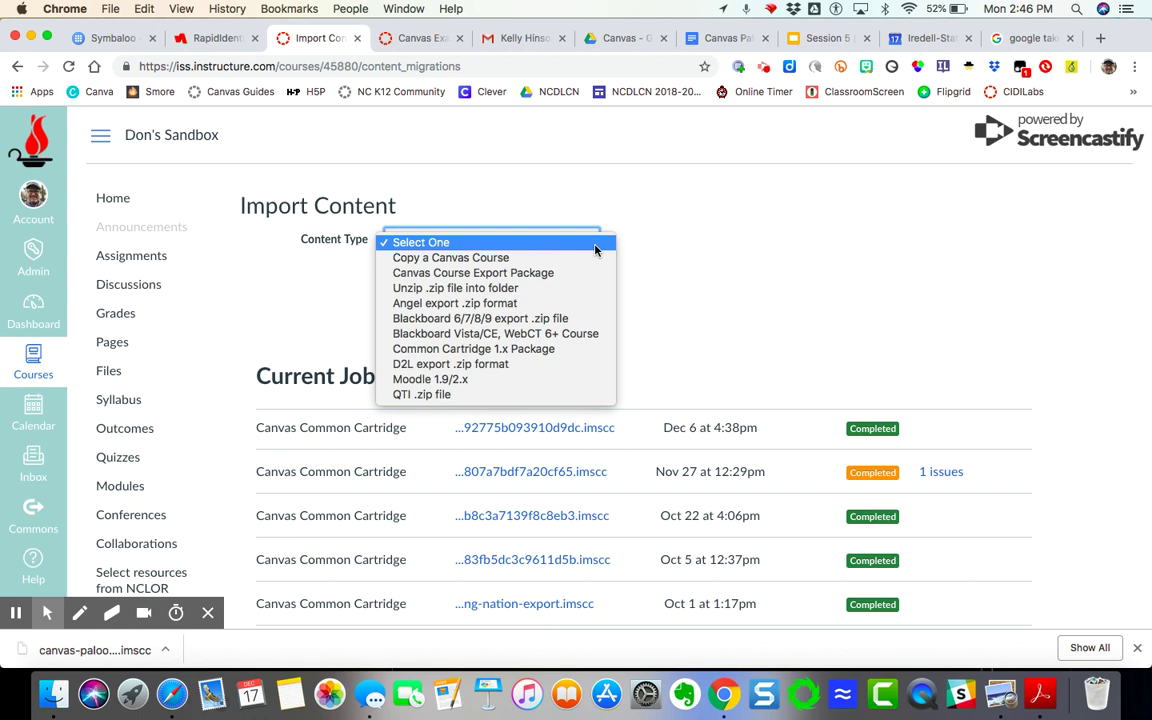
pyautogui.click(484, 349)
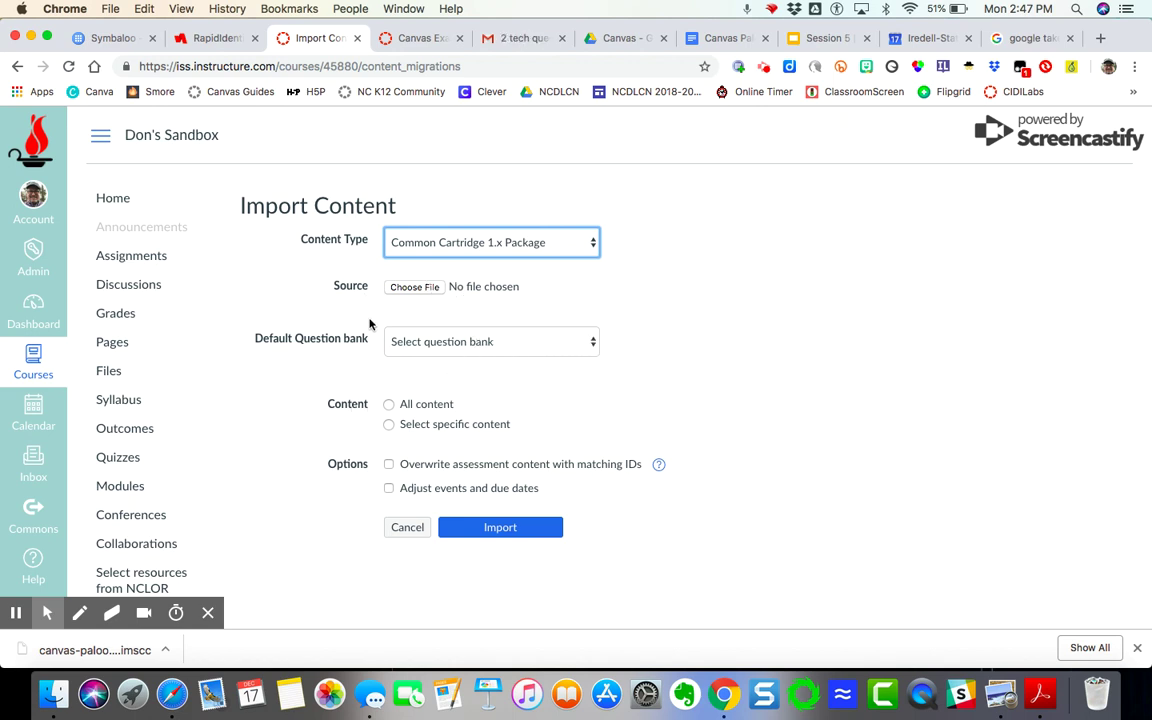
pyautogui.click(390, 405)
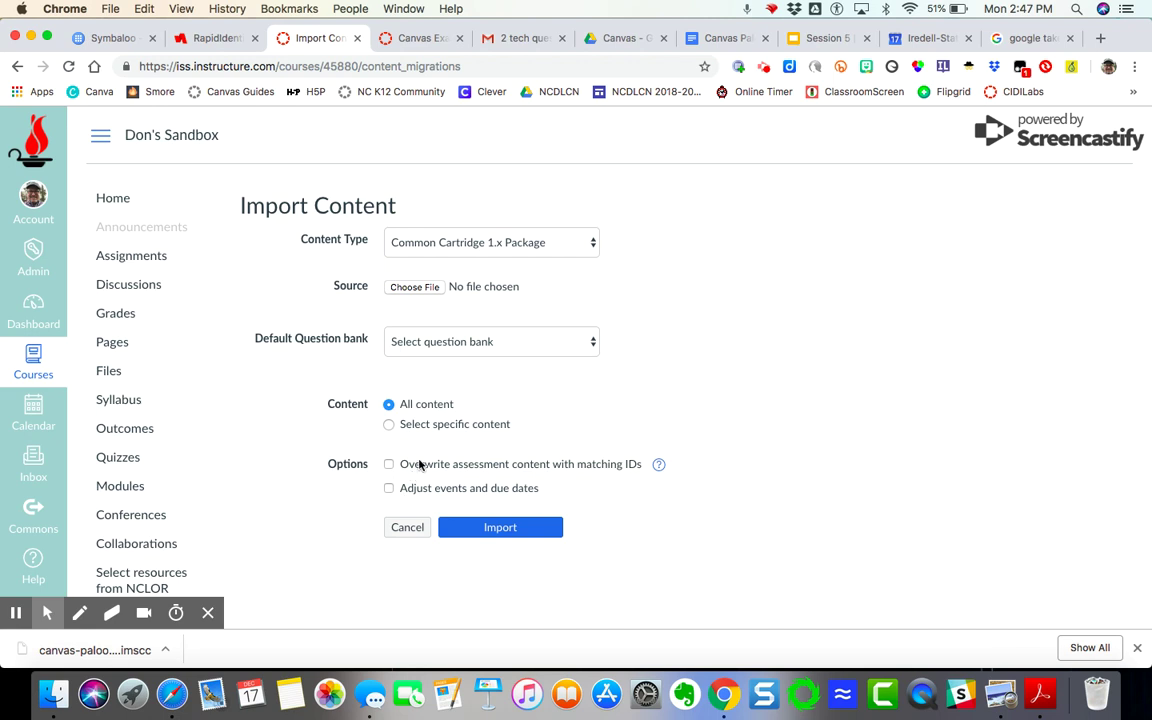
# Step: Choose canvas-palooza-export.imscc from the Downloads folder as the import's source file
pyautogui.click(432, 288)
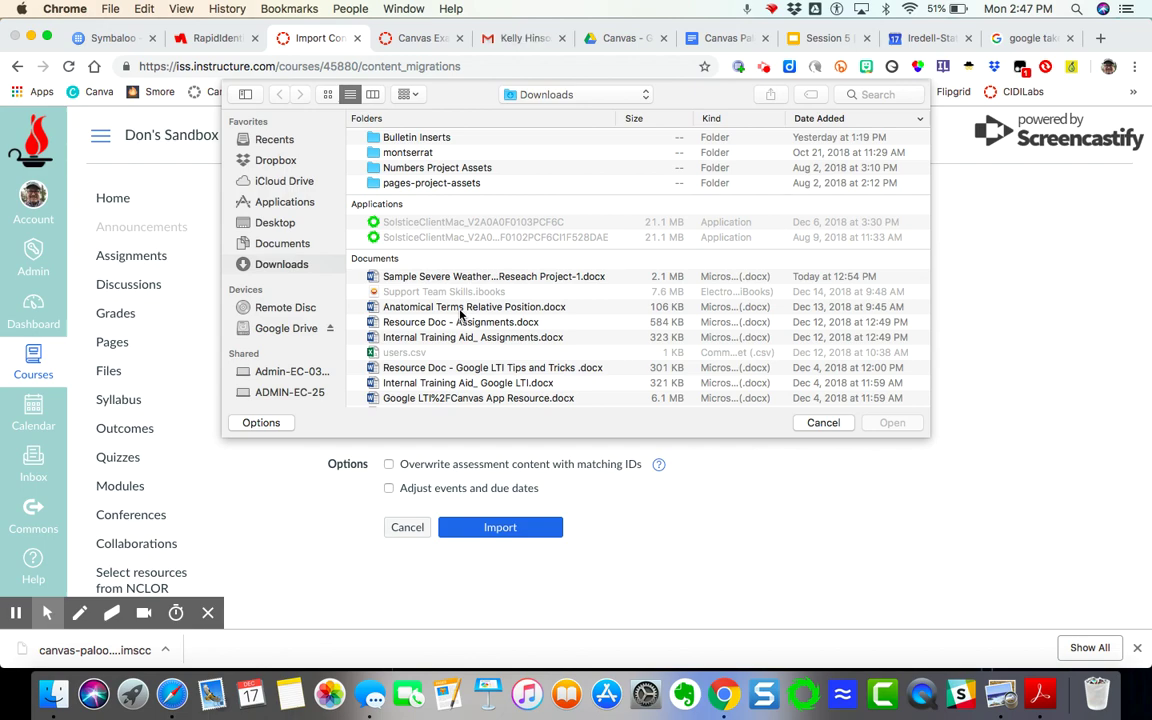
pyautogui.scroll(-10, 465, 320)
pyautogui.scroll(-15, 477, 352)
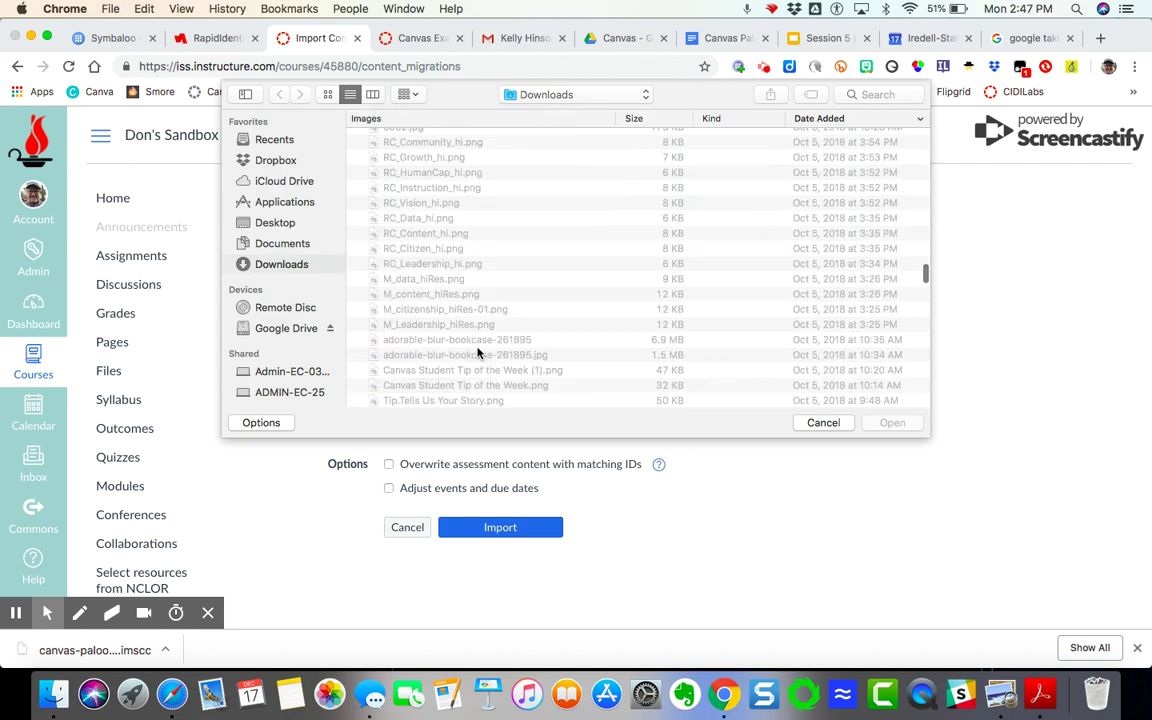
pyautogui.scroll(15, 477, 352)
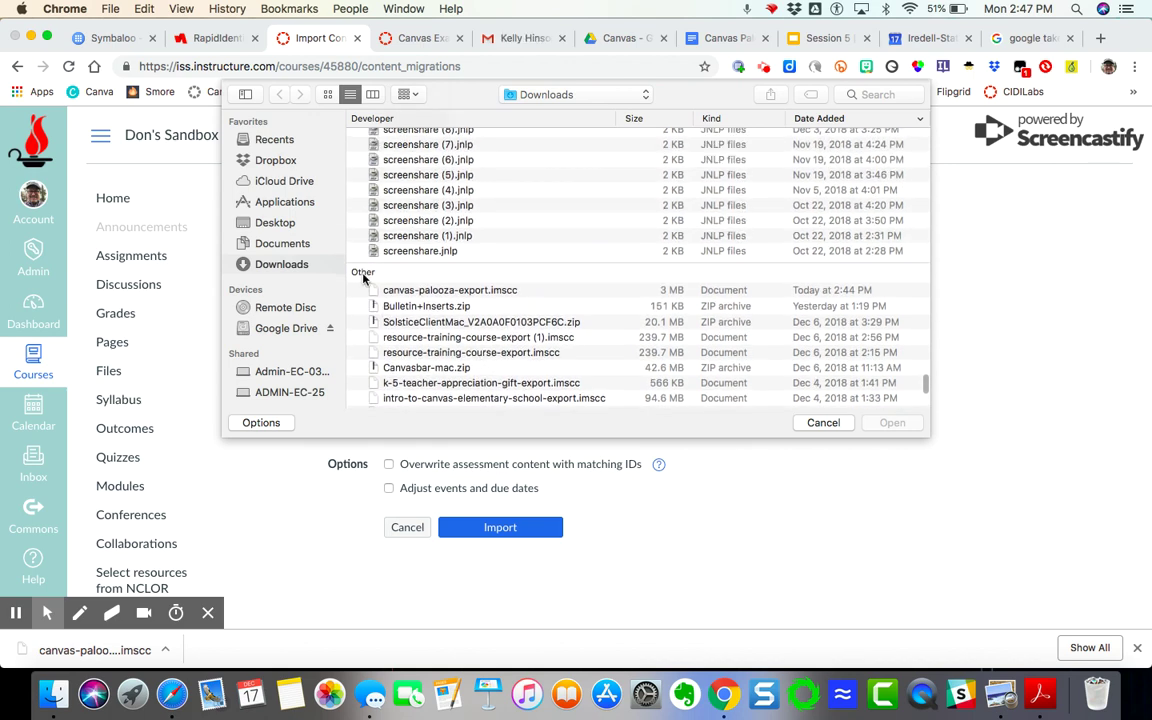
pyautogui.click(448, 290)
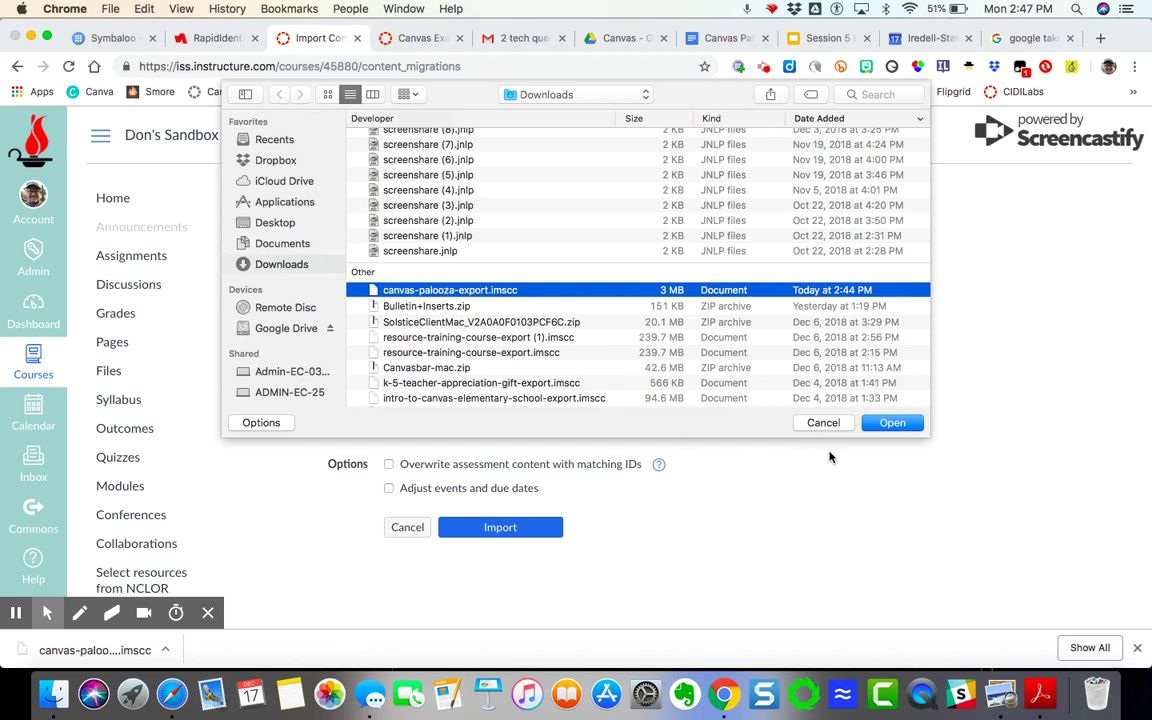
pyautogui.click(893, 424)
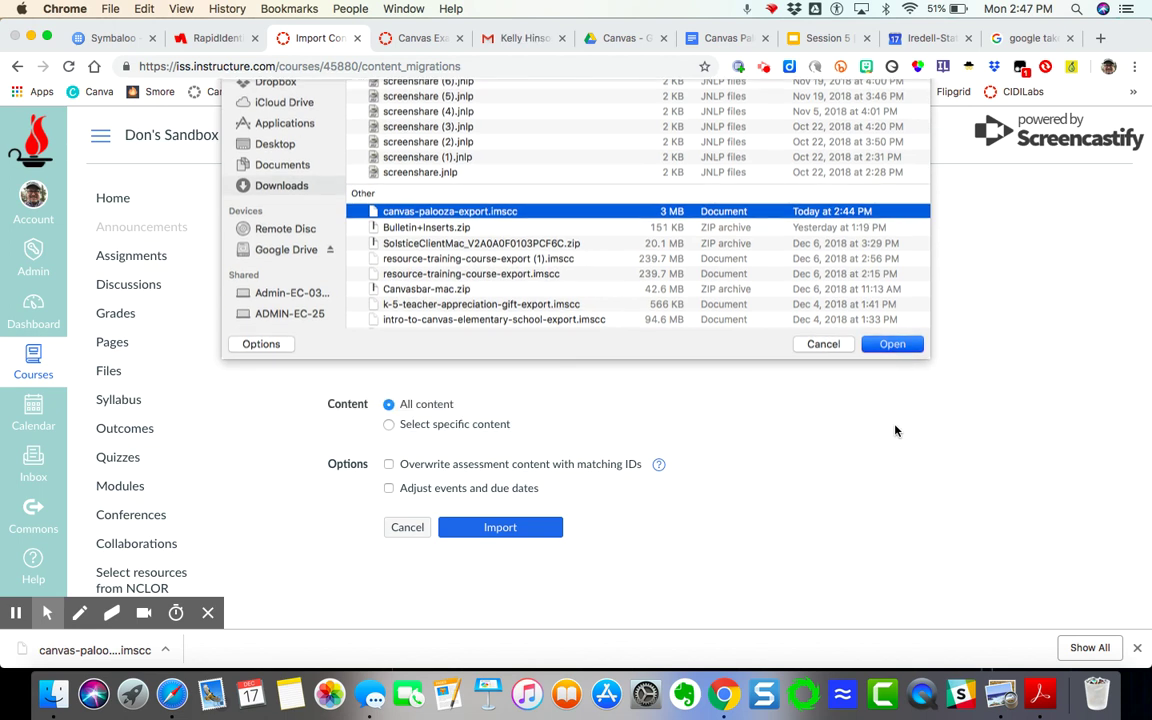